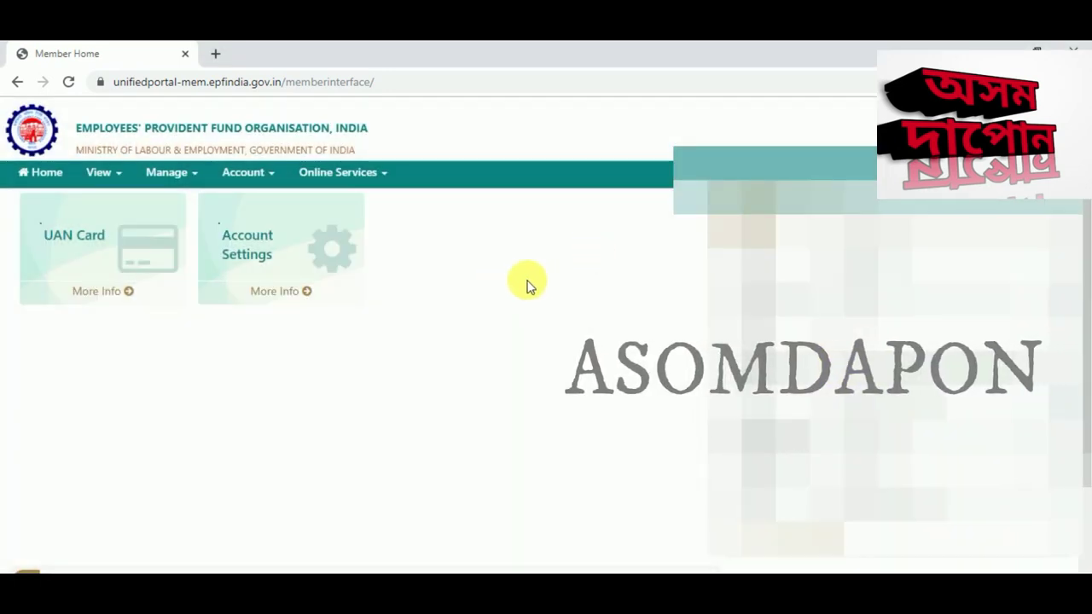
Open the member's Profile page from the View menu, showing name, date of birth and gender
{"action": "scroll", "coordinate": [1087, 264], "scroll_direction": "down", "scroll_amount": 1}
{"action": "scroll", "coordinate": [1087, 264], "scroll_direction": "up", "scroll_amount": 1}
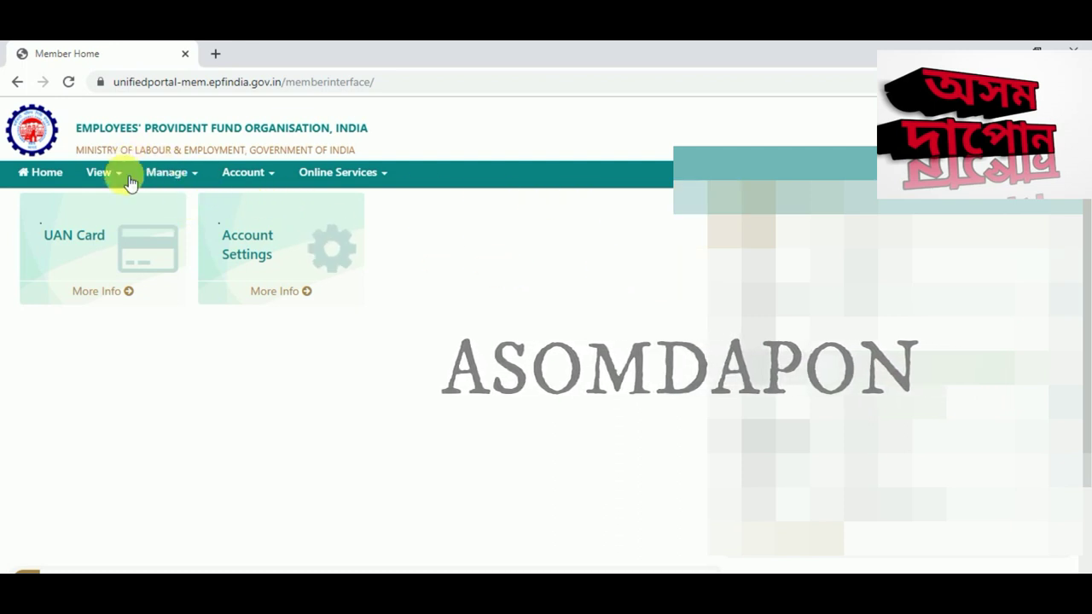
{"action": "left_click", "coordinate": [122, 176]}
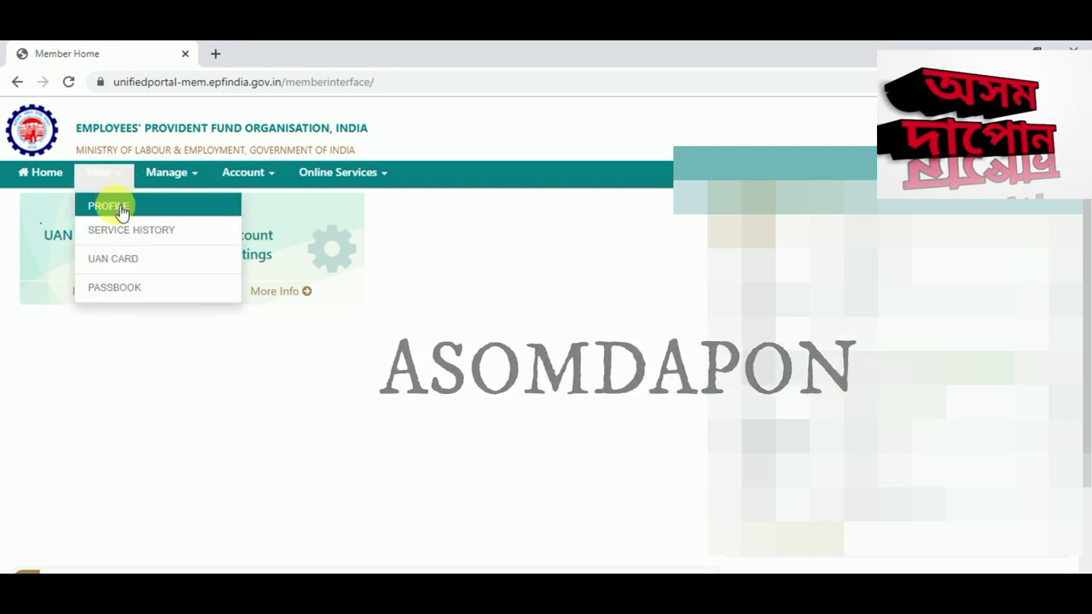
{"action": "left_click", "coordinate": [115, 209]}
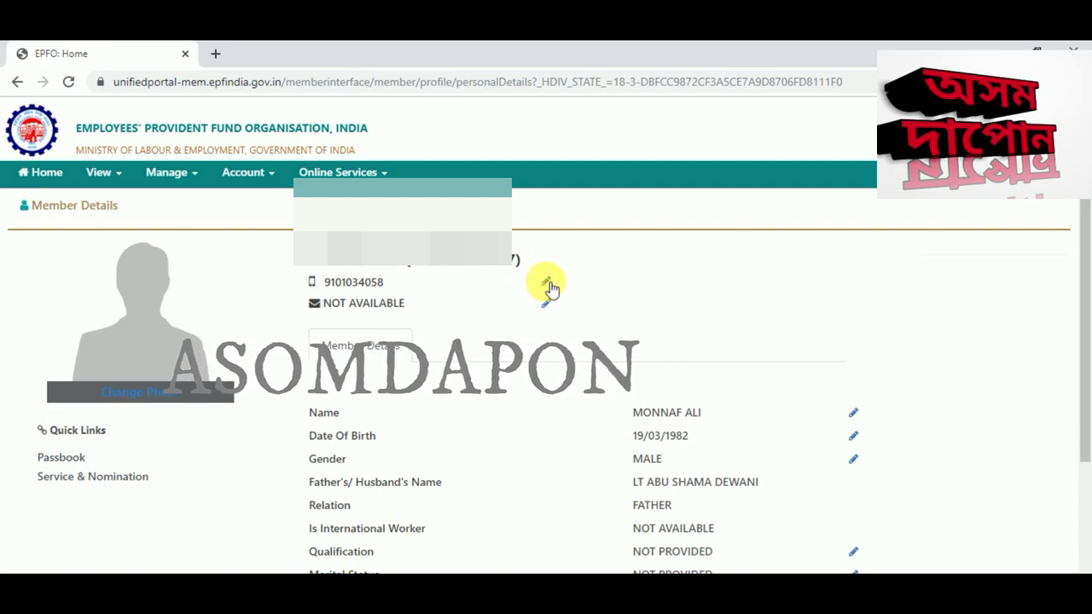
Bring up Change Contact Details with Change Mobile No. ticked, then go back to Member Details
{"action": "left_click", "coordinate": [544, 282]}
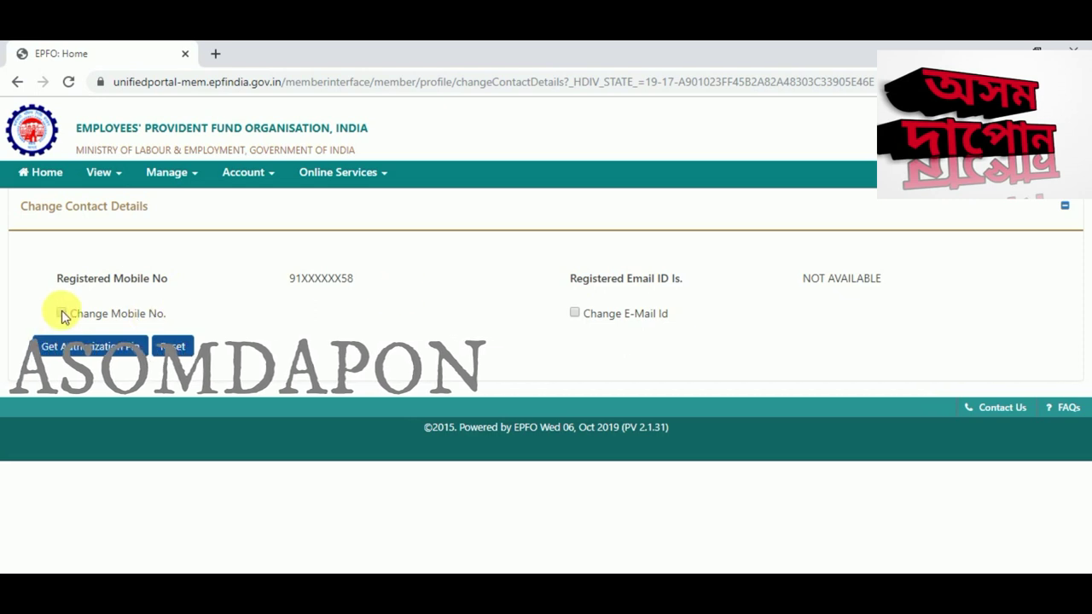
{"action": "left_click", "coordinate": [62, 314]}
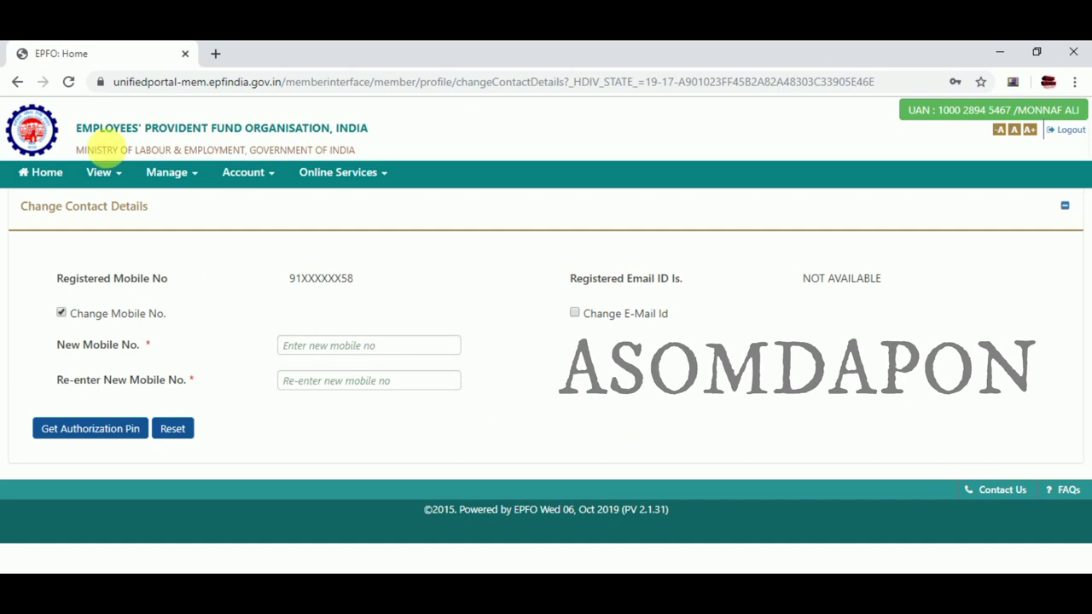
{"action": "right_click", "coordinate": [12, 92]}
{"action": "left_click", "coordinate": [13, 82]}
Go back through browser history to the Member Home login page and scroll to Important Links
{"action": "right_click", "coordinate": [15, 82]}
{"action": "left_click", "coordinate": [18, 84]}
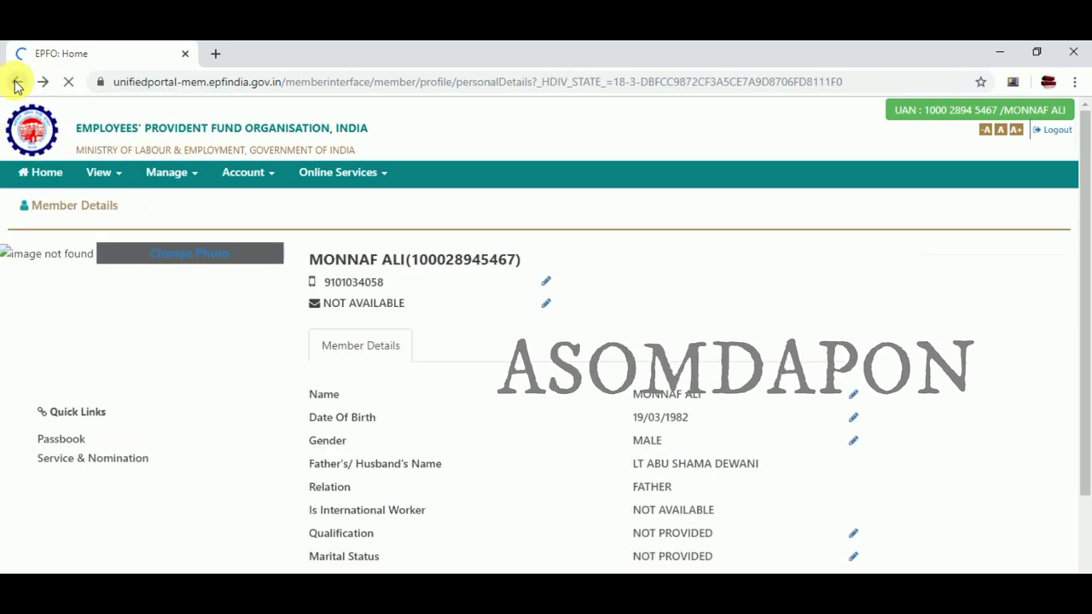
{"action": "left_click", "coordinate": [14, 82]}
{"action": "right_click", "coordinate": [132, 170]}
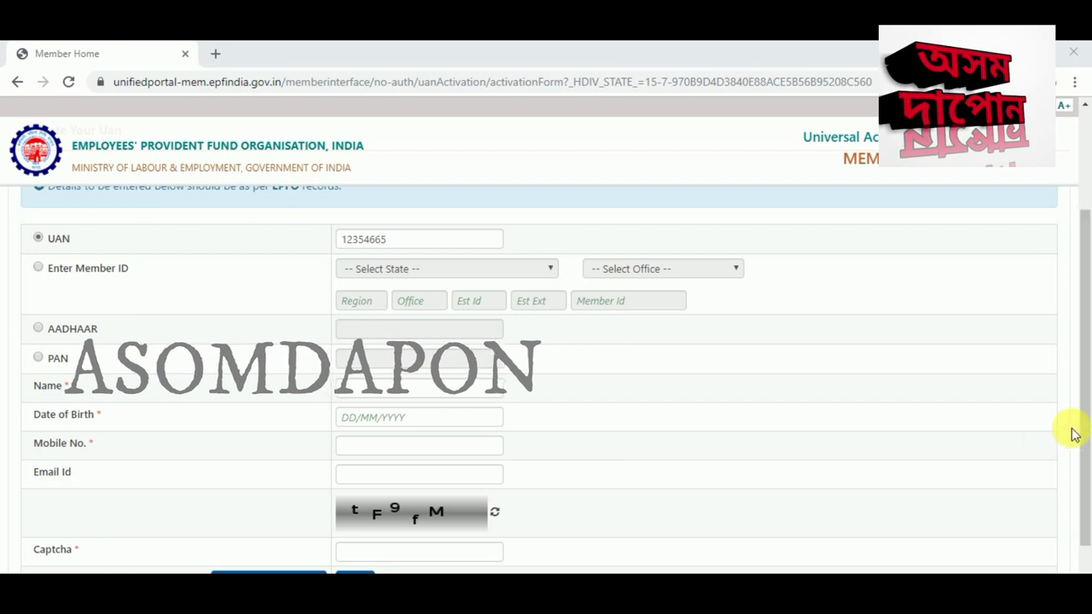
{"action": "left_click_drag", "start_coordinate": [1083, 348], "coordinate": [1082, 282]}
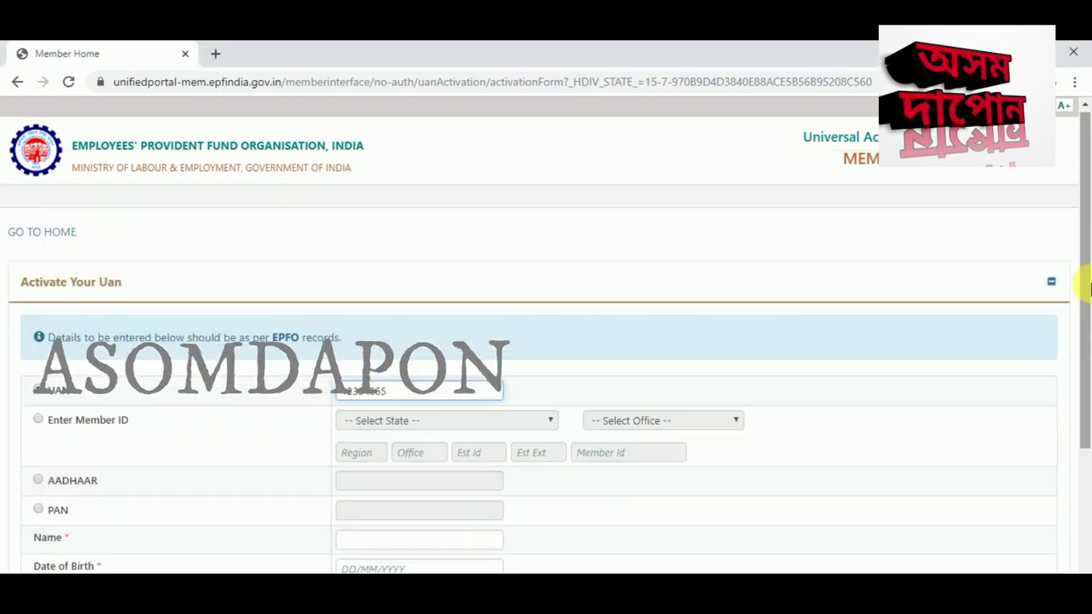
{"action": "left_click", "coordinate": [15, 82]}
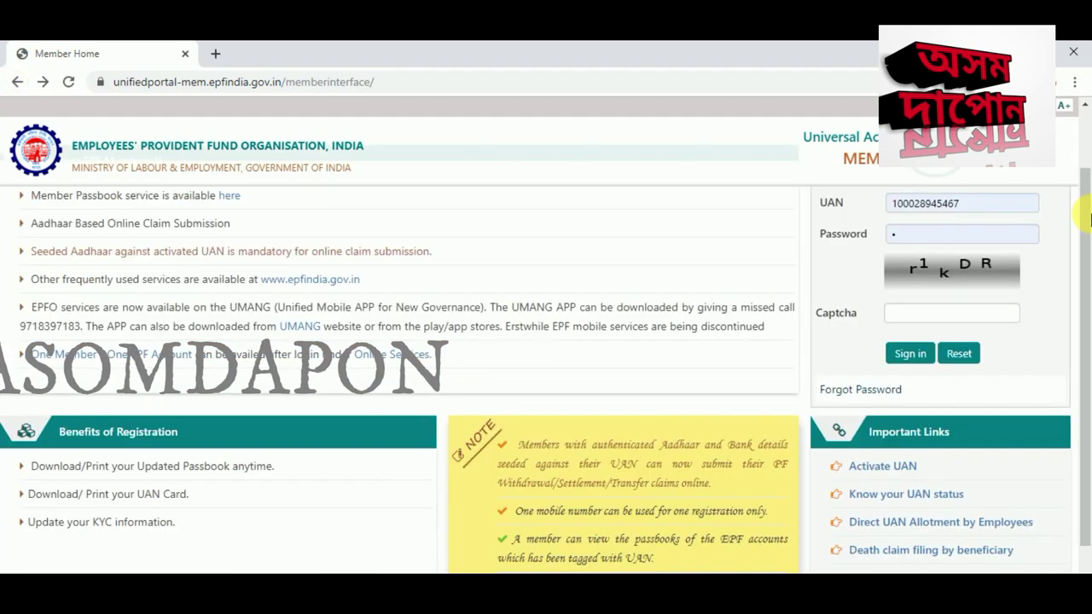
{"action": "scroll", "coordinate": [1086, 341], "scroll_direction": "down", "scroll_amount": 1}
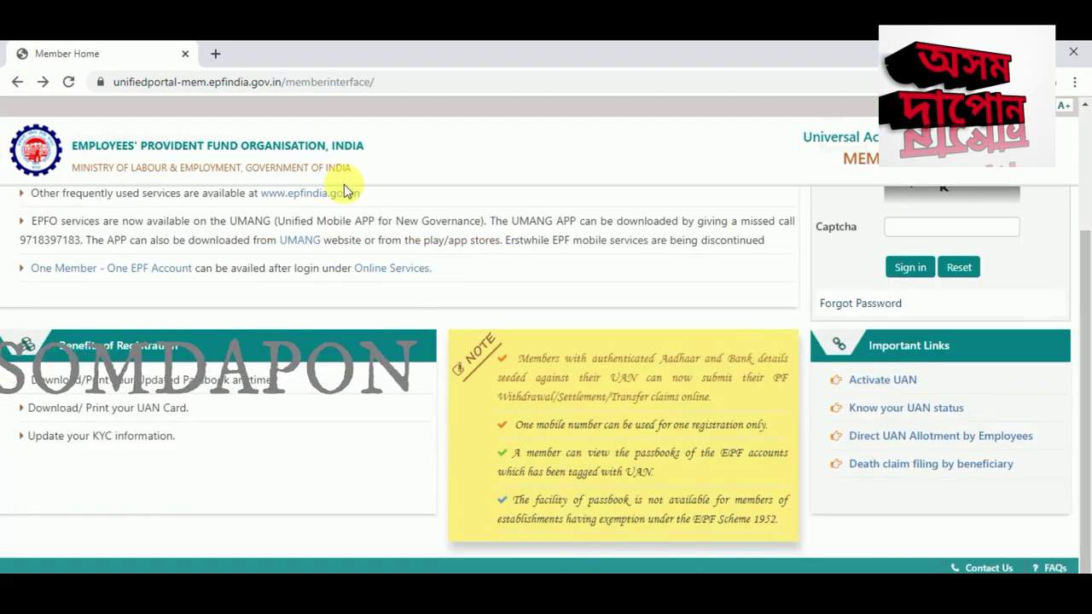
Leave the UAN activation form for the Know Your UAN form with member ID and captcha fields
{"action": "left_click", "coordinate": [878, 388]}
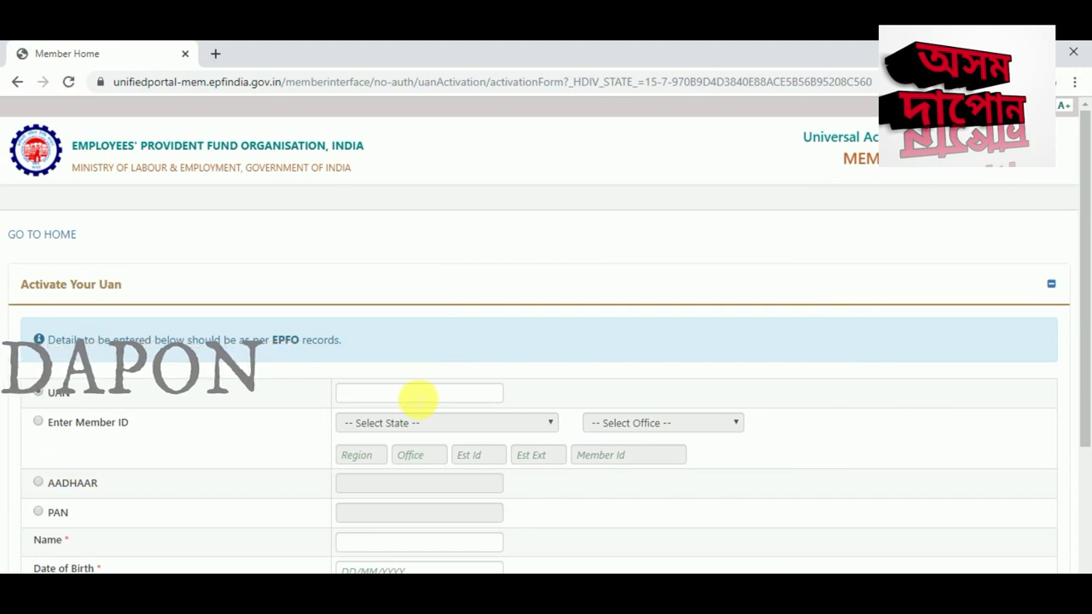
{"action": "left_click", "coordinate": [416, 394]}
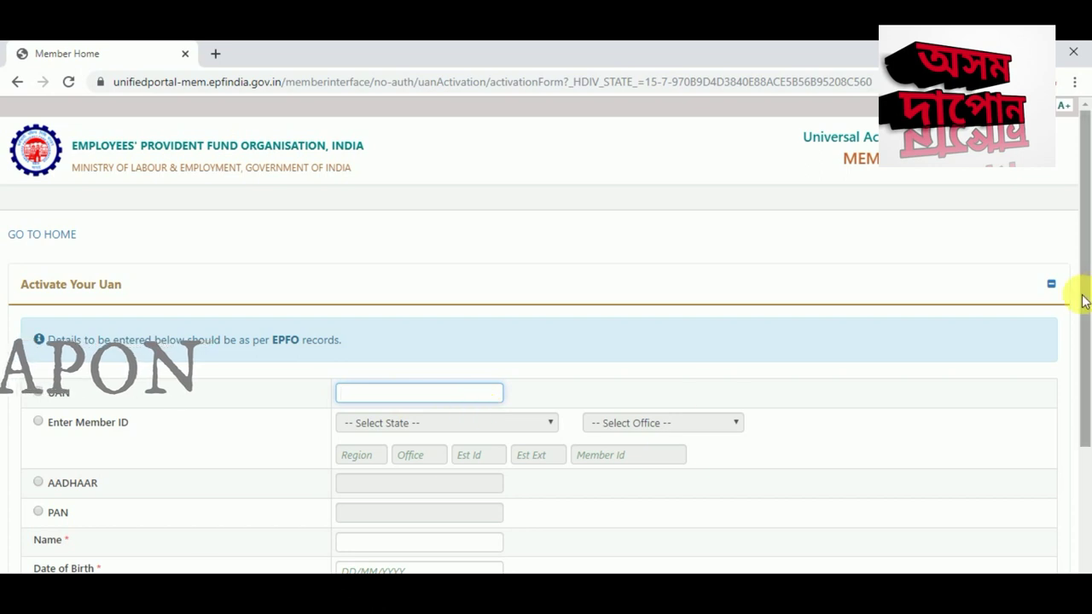
{"action": "left_click_drag", "start_coordinate": [1085, 303], "coordinate": [1085, 412]}
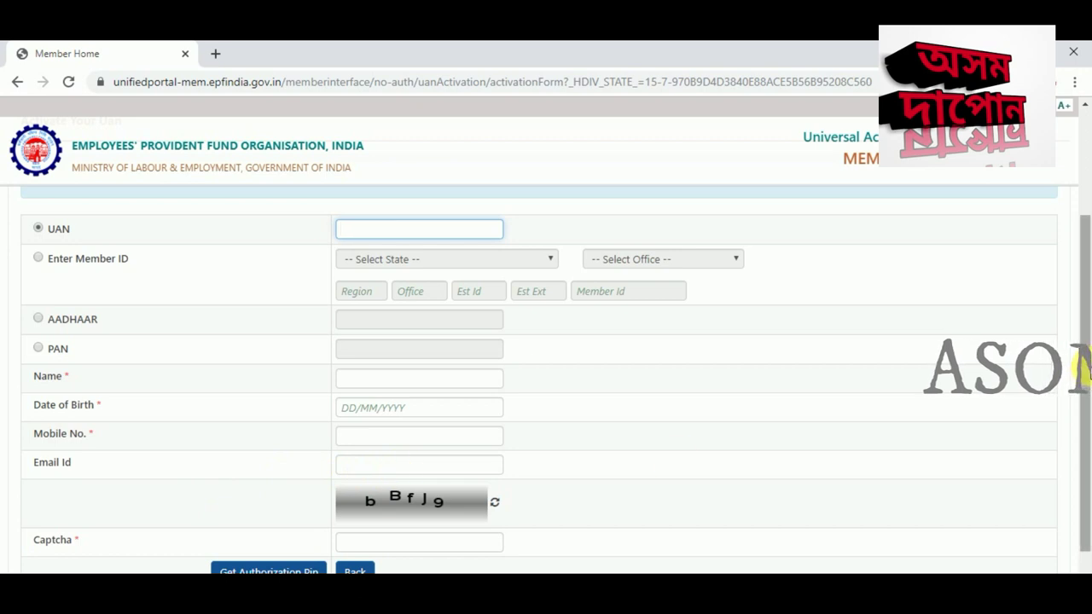
{"action": "left_click_drag", "start_coordinate": [1087, 379], "coordinate": [1072, 441]}
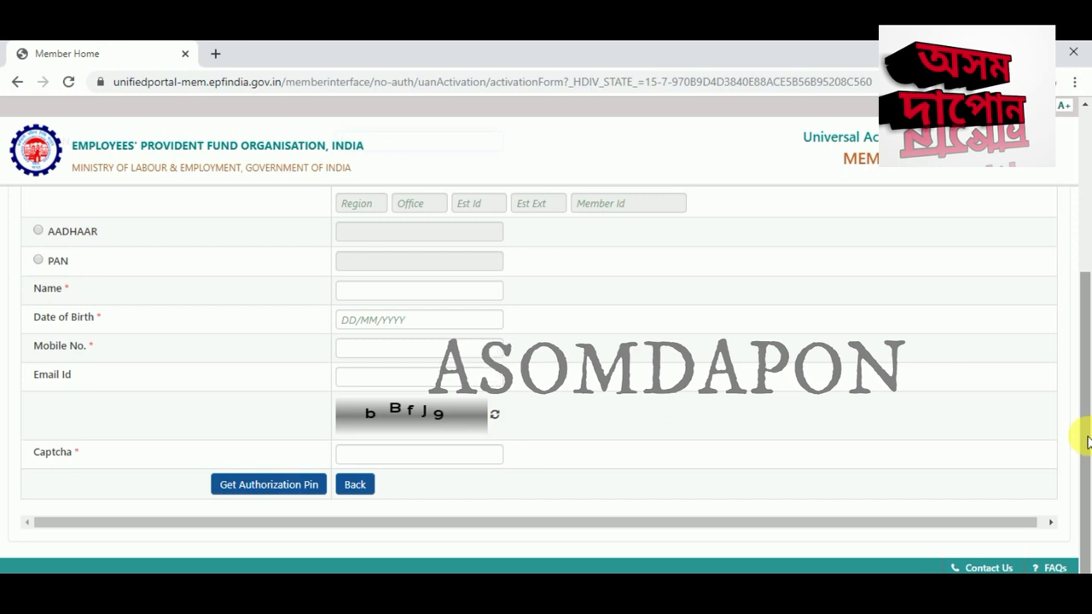
{"action": "scroll", "coordinate": [1088, 393], "scroll_direction": "up", "scroll_amount": 1}
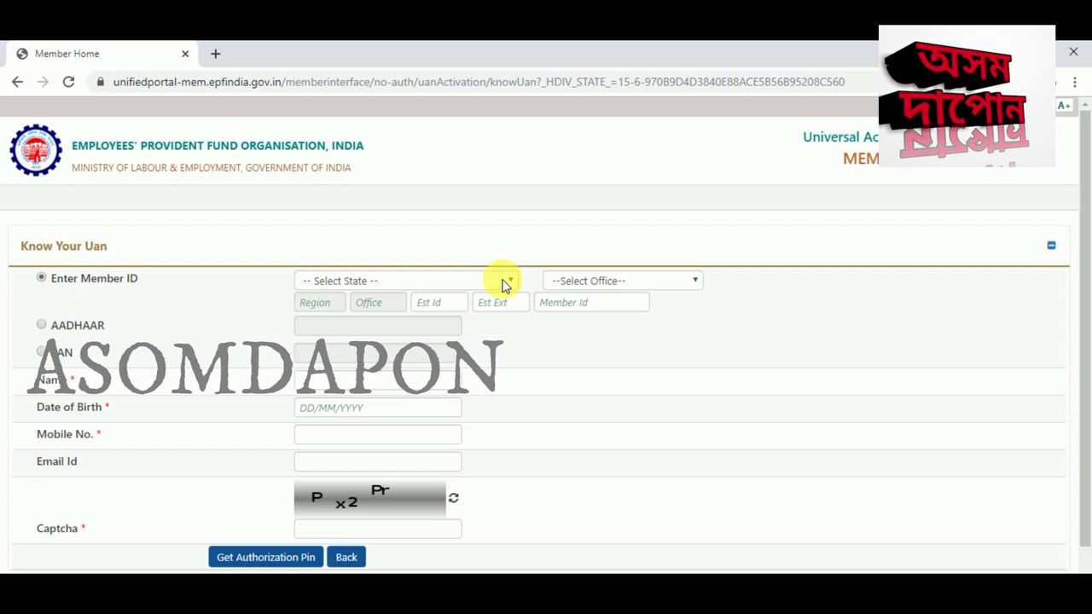
Choose state ASSAM and office GUWAHATI, then type the member number into the Member Id box
{"action": "left_click", "coordinate": [513, 282]}
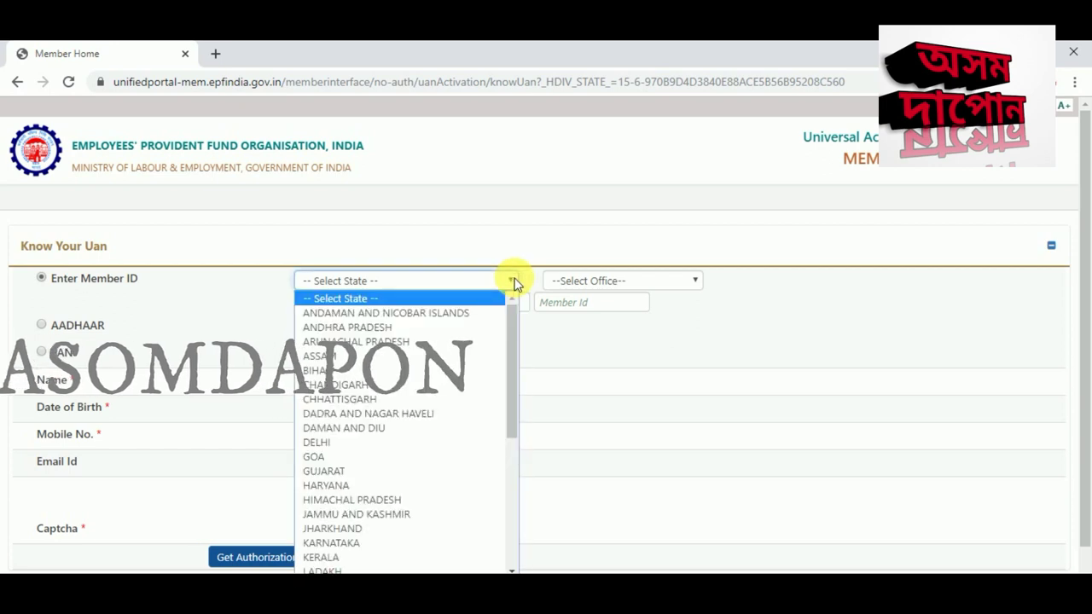
{"action": "left_click", "coordinate": [327, 356]}
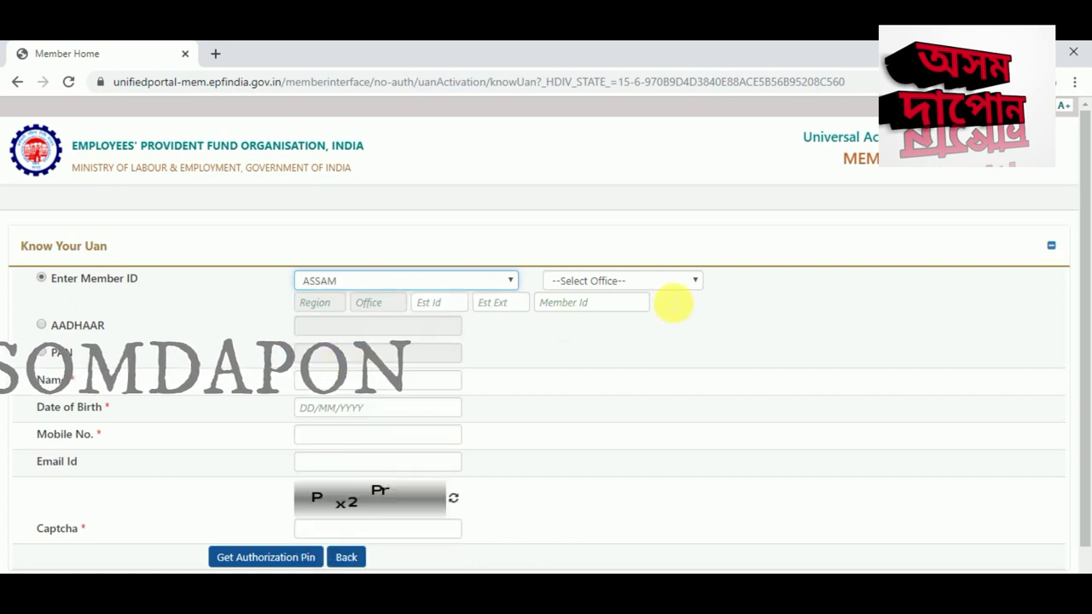
{"action": "left_click", "coordinate": [694, 282]}
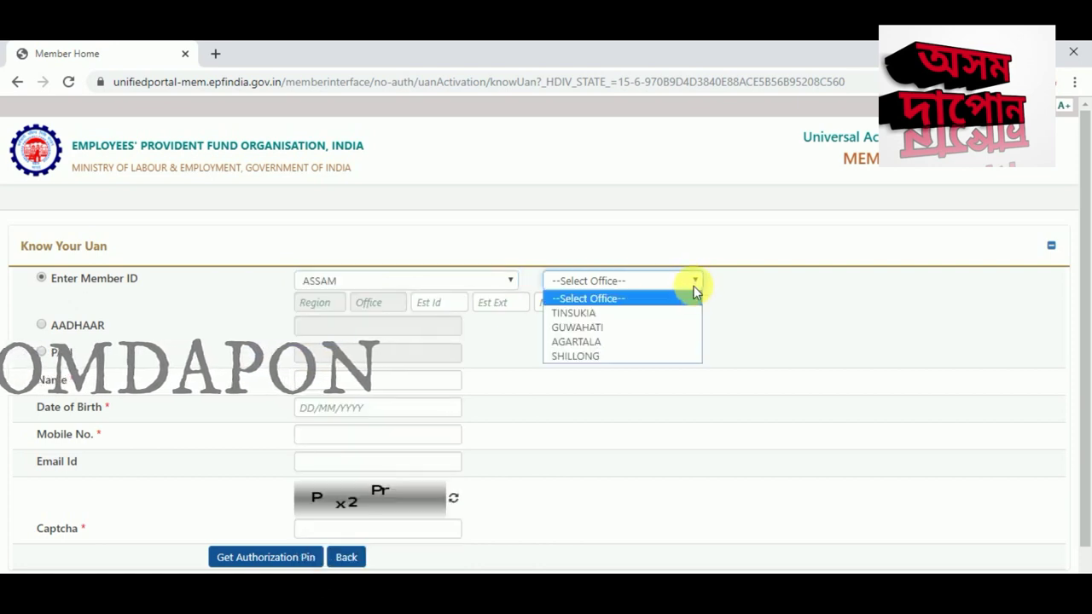
{"action": "left_click", "coordinate": [678, 327]}
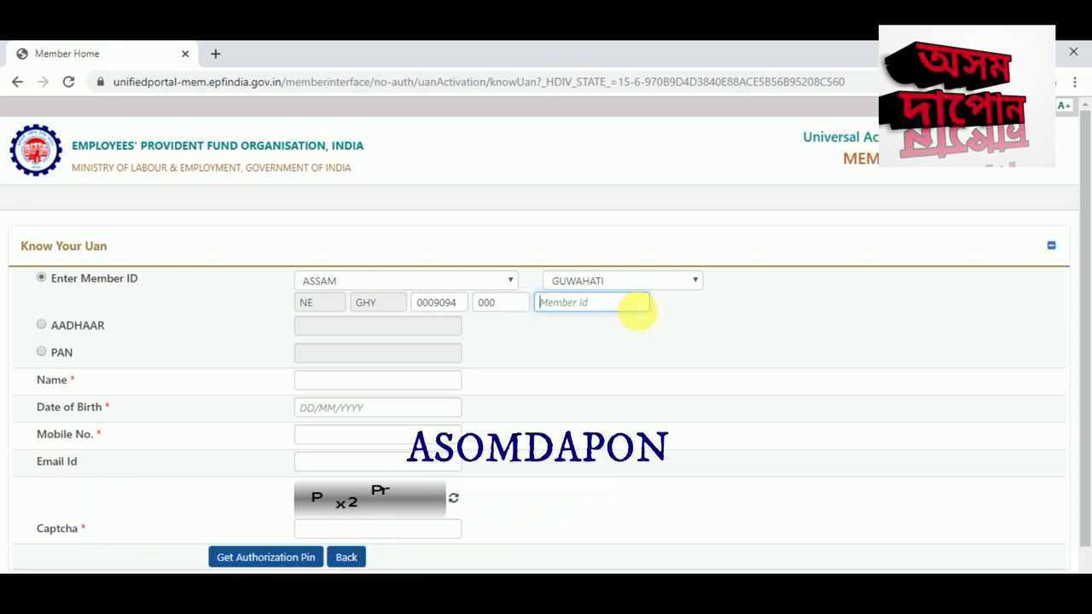
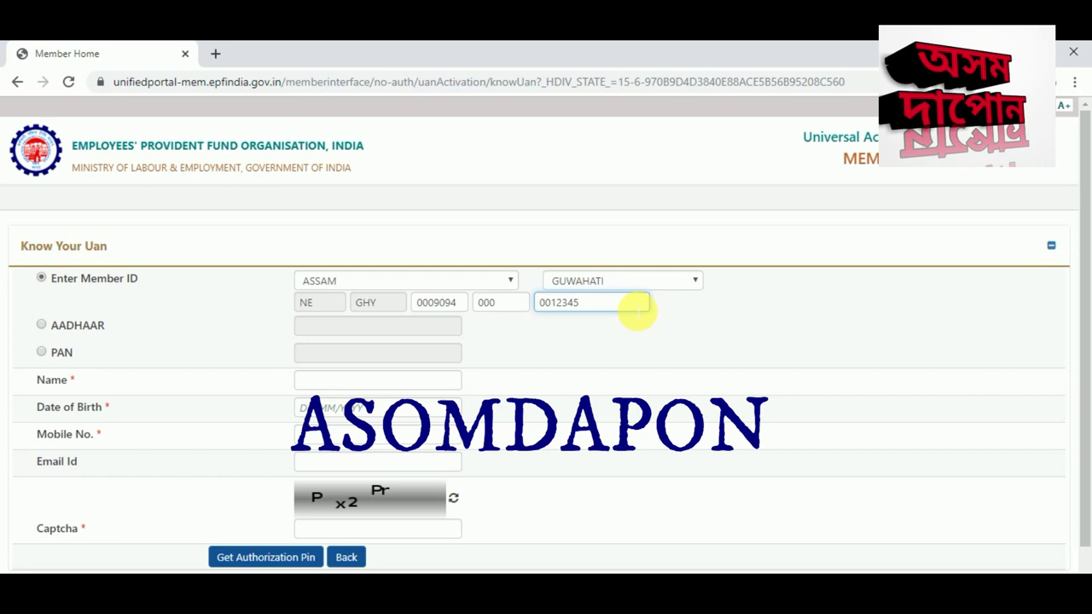
{"action": "scroll", "coordinate": [592, 267], "scroll_direction": "down", "scroll_amount": 1}
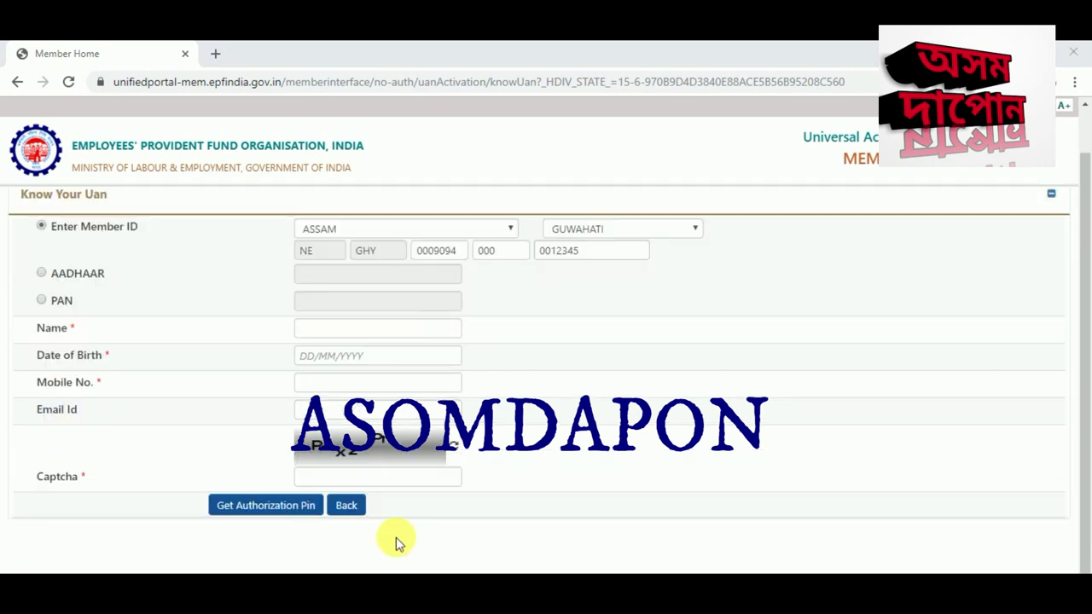
{"action": "left_click", "coordinate": [593, 267]}
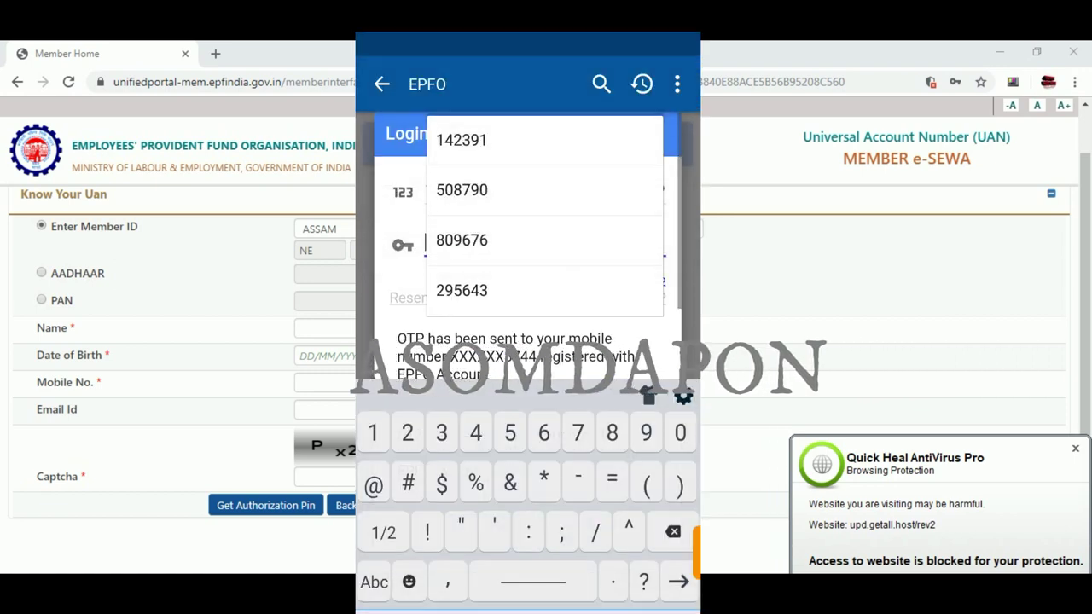
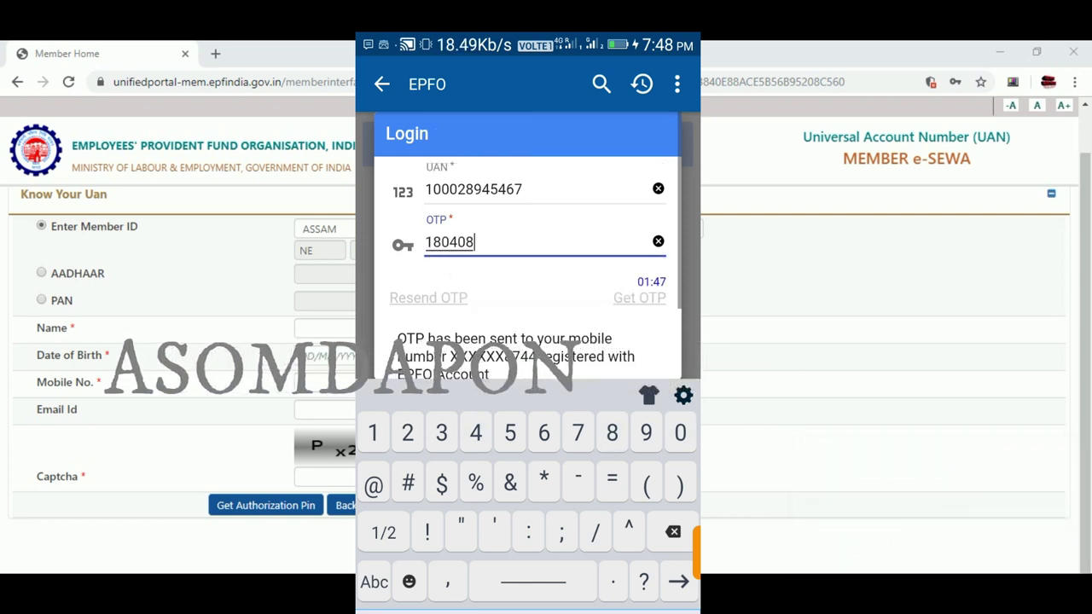
Log in with the SMS OTP and scroll the passbook to deposits like the ₹780 employee share
{"action": "scroll", "coordinate": [528, 247], "scroll_direction": "down", "scroll_amount": 2}
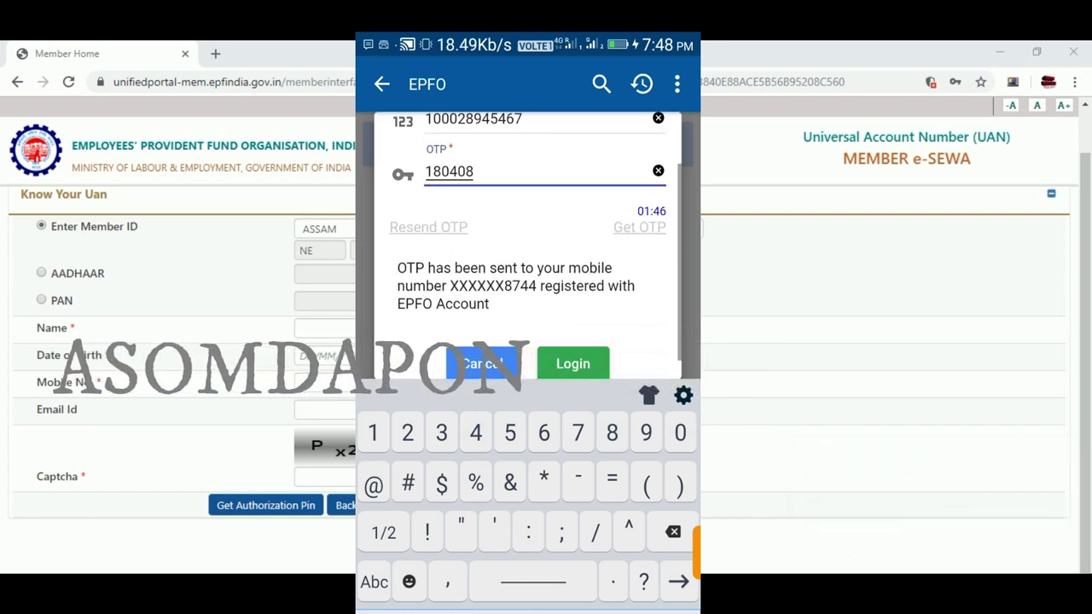
{"action": "scroll", "coordinate": [528, 247], "scroll_direction": "up", "scroll_amount": 2}
{"action": "scroll", "coordinate": [528, 247], "scroll_direction": "down", "scroll_amount": 2}
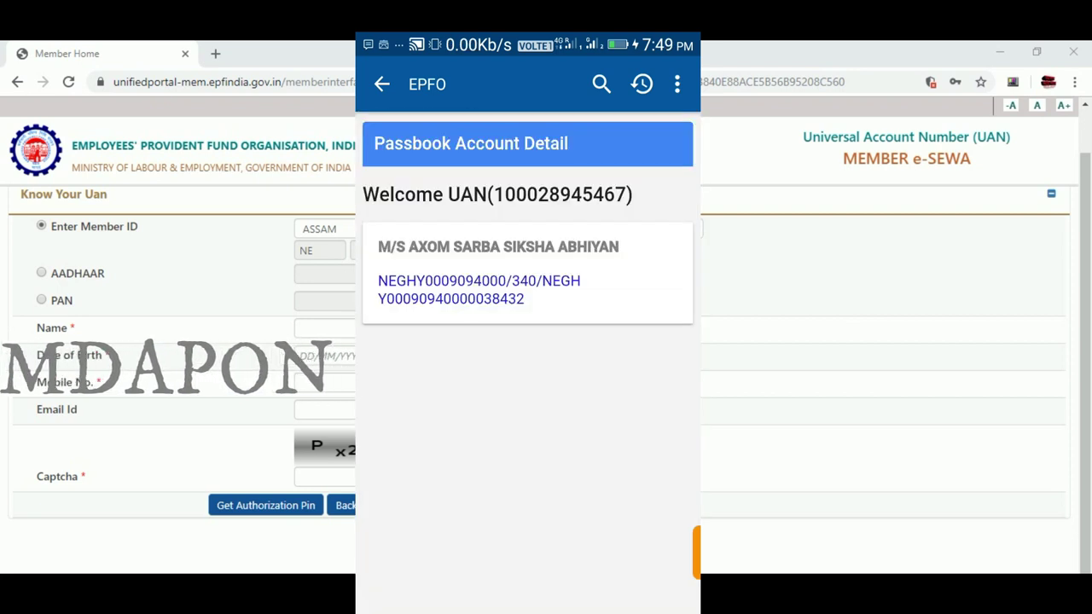
{"action": "scroll", "coordinate": [528, 363], "scroll_direction": "down", "scroll_amount": 4}
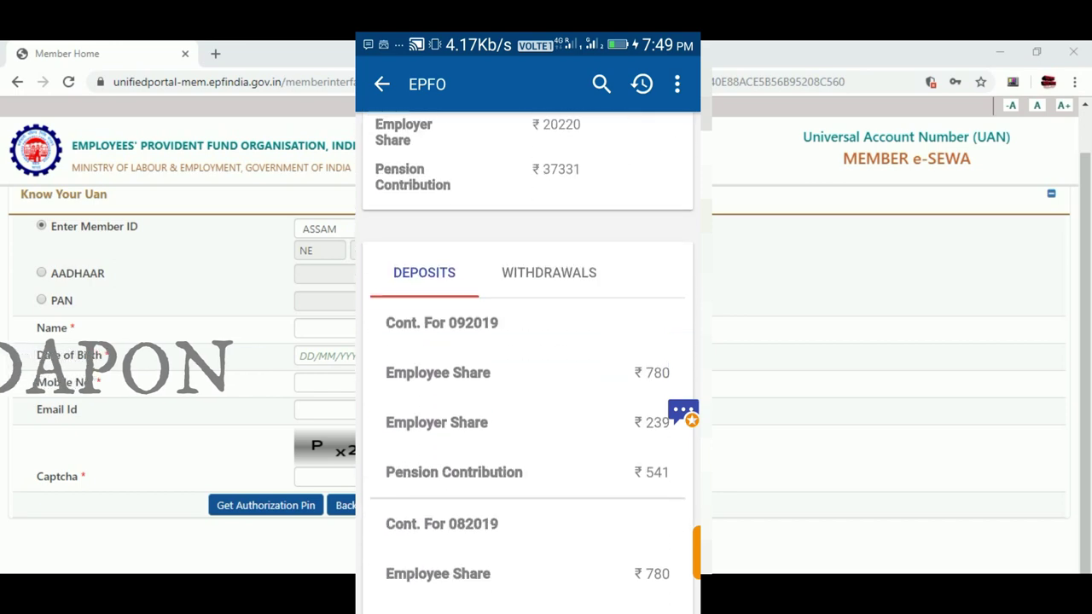
{"action": "scroll", "coordinate": [527, 362], "scroll_direction": "down", "scroll_amount": 5}
{"action": "scroll", "coordinate": [528, 363], "scroll_direction": "down", "scroll_amount": 5}
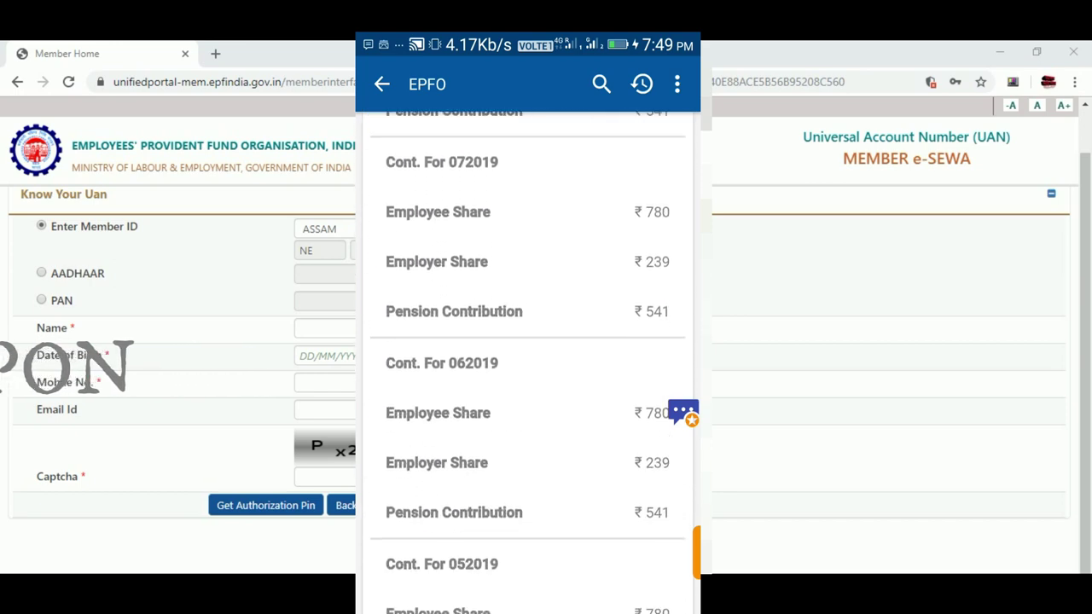